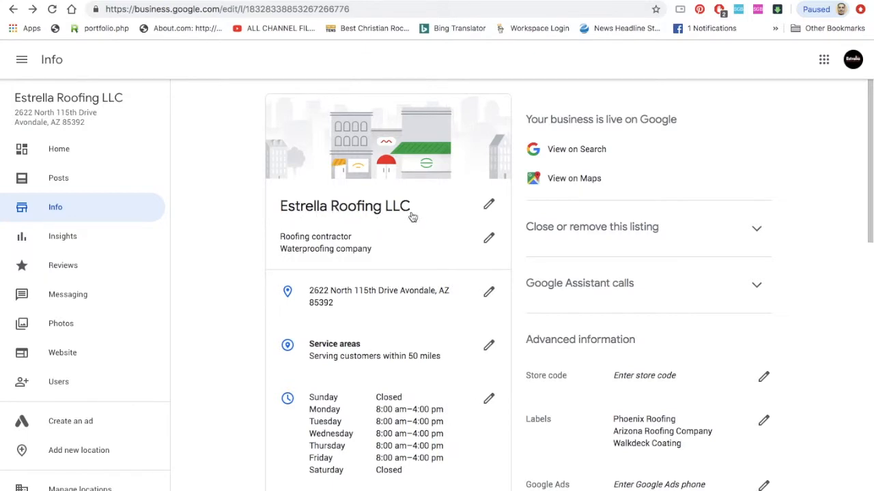
Step: Review the business name entry, cancel it, and inspect the primary category in the category settings
{"action": "left_click", "coordinate": [488, 205]}
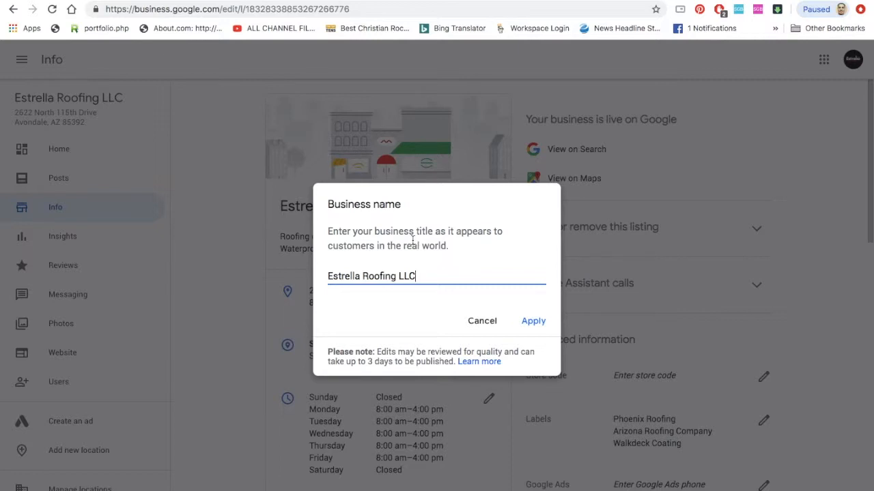
{"action": "left_click", "coordinate": [490, 331]}
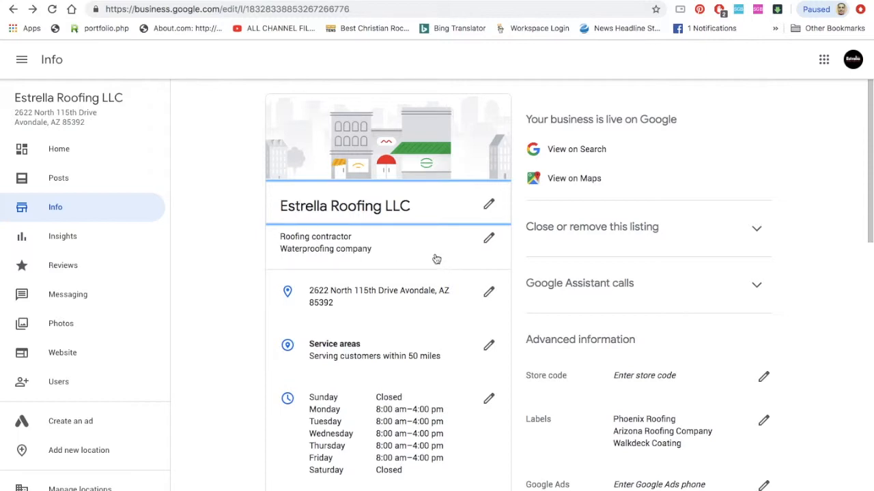
{"action": "left_click", "coordinate": [490, 241]}
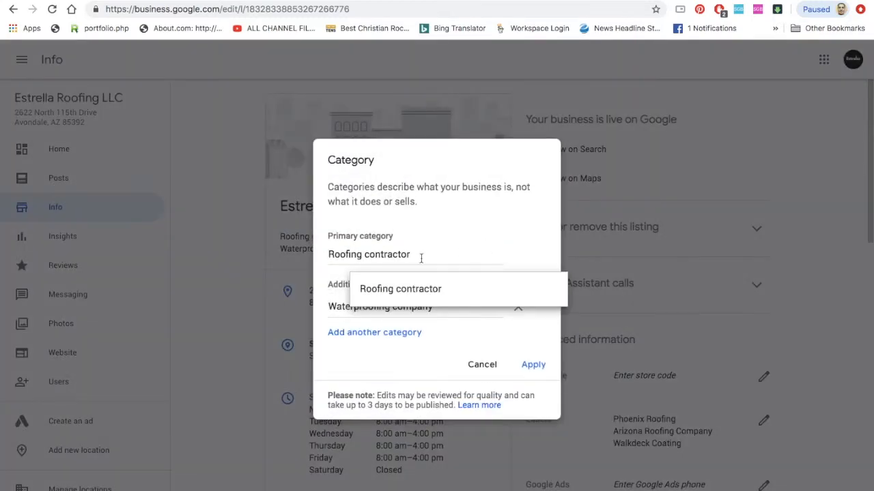
{"action": "left_click", "coordinate": [470, 194]}
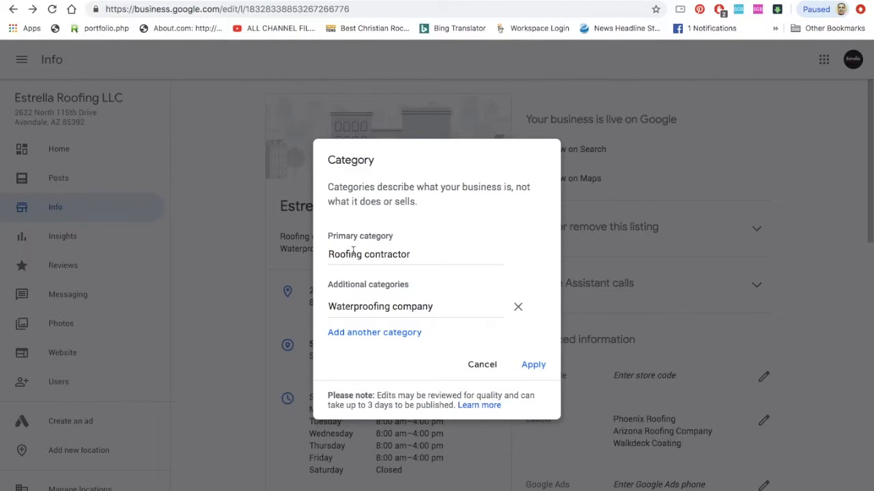
{"action": "left_click", "coordinate": [420, 258]}
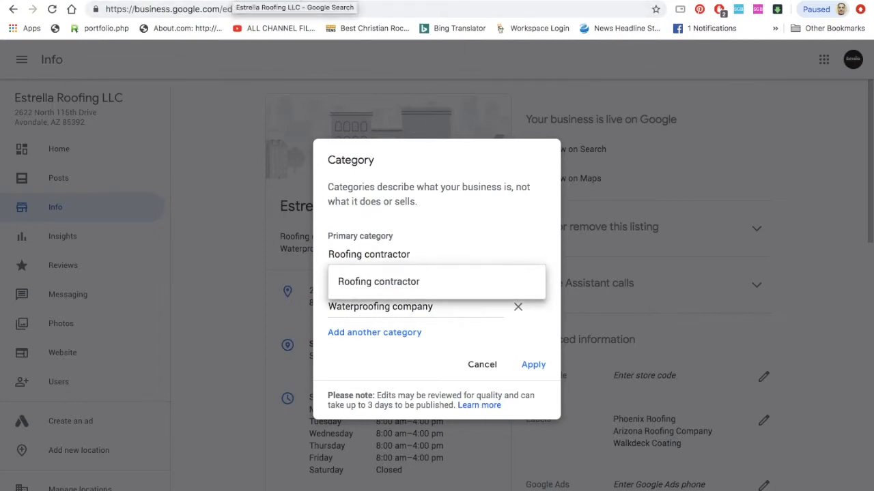
Step: Search Google for "roofing in phoenix" in a new browser tab
{"action": "key", "text": "ctrl+t"}
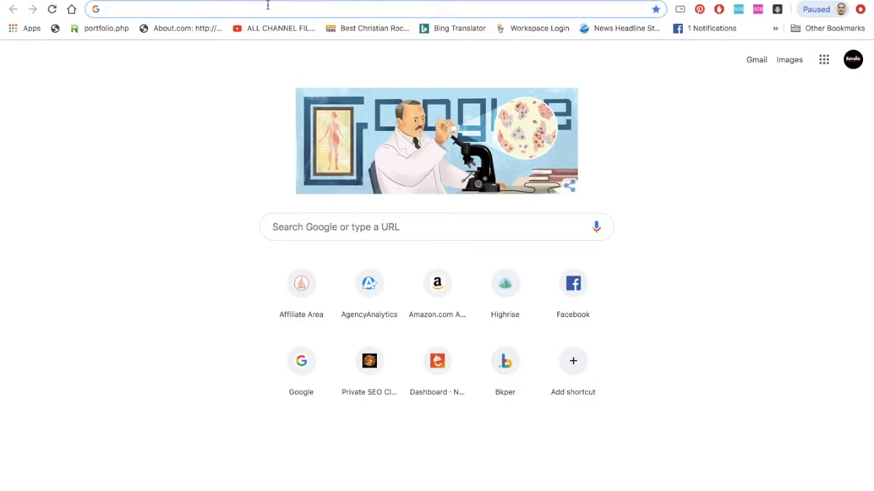
{"action": "type", "text": "roofing "}
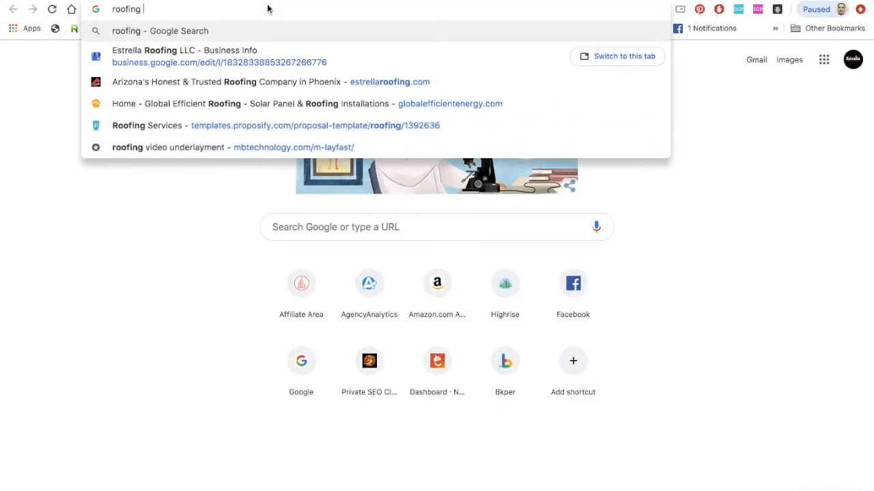
{"action": "type", "text": "in phoenix"}
{"action": "key", "text": "Return"}
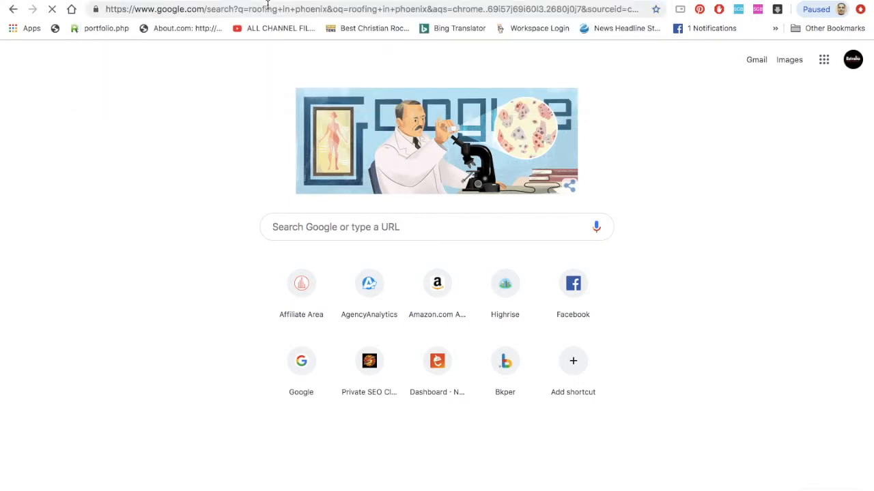
Step: Examine the local roofing results and open the full list of places to compare the categories of competing businesses
{"action": "scroll", "coordinate": [293, 232], "scroll_direction": "down", "scroll_amount": 15}
{"action": "scroll", "coordinate": [292, 238], "scroll_direction": "up", "scroll_amount": 15}
{"action": "scroll", "coordinate": [292, 235], "scroll_direction": "down", "scroll_amount": 10}
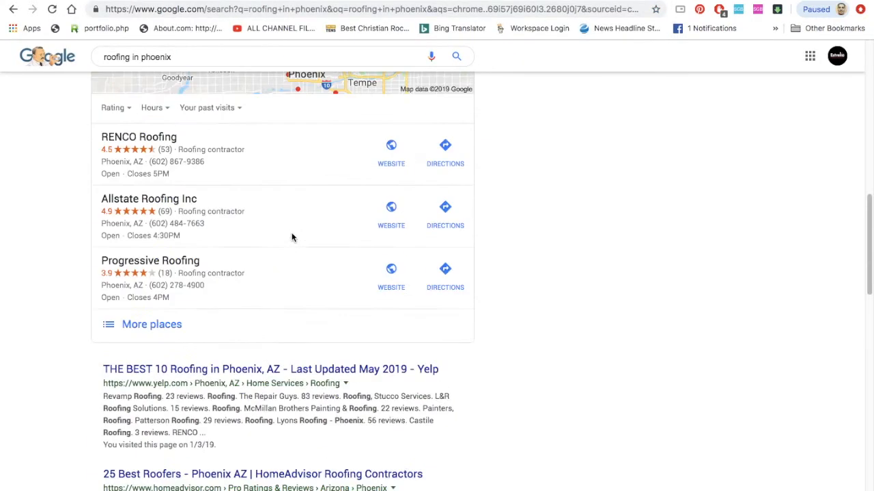
{"action": "scroll", "coordinate": [287, 235], "scroll_direction": "up", "scroll_amount": 5}
{"action": "left_click", "coordinate": [152, 470]}
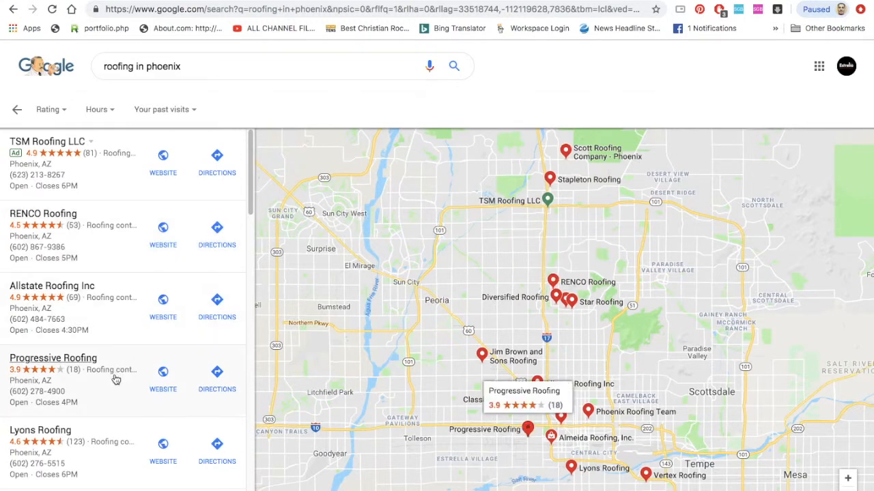
{"action": "scroll", "coordinate": [118, 447], "scroll_direction": "down", "scroll_amount": 5}
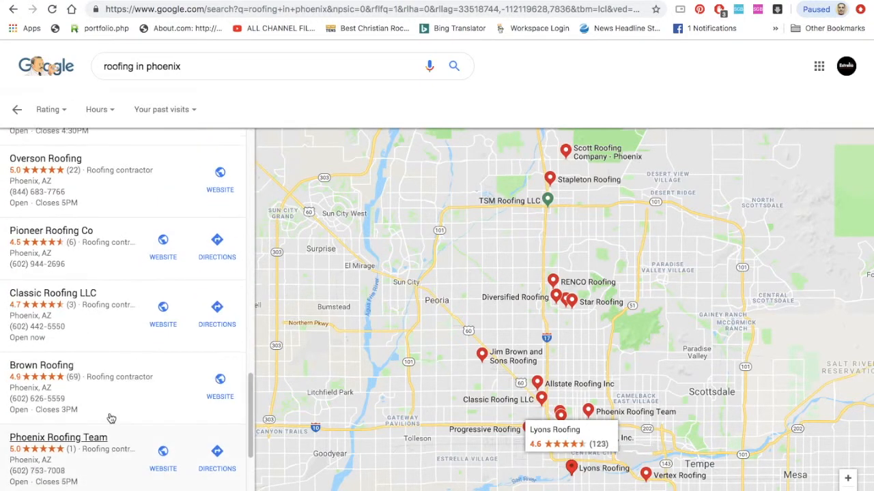
{"action": "scroll", "coordinate": [113, 362], "scroll_direction": "down", "scroll_amount": 4}
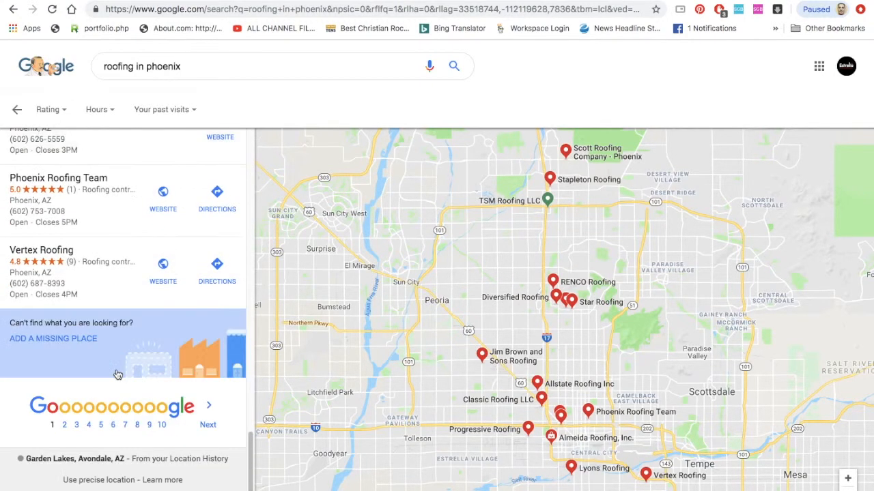
{"action": "scroll", "coordinate": [111, 280], "scroll_direction": "up", "scroll_amount": 8}
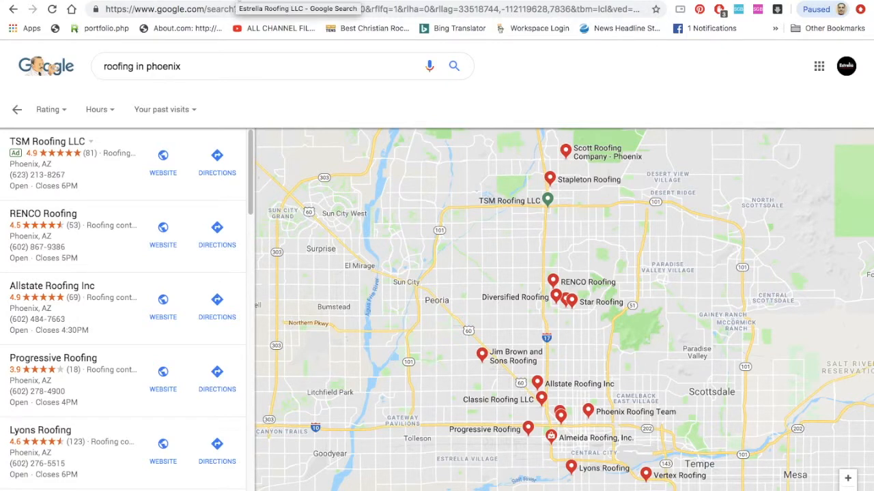
Step: Return to the business listing's category settings, review the primary and additional categories, and cancel the dialog
{"action": "left_click", "coordinate": [236, 1]}
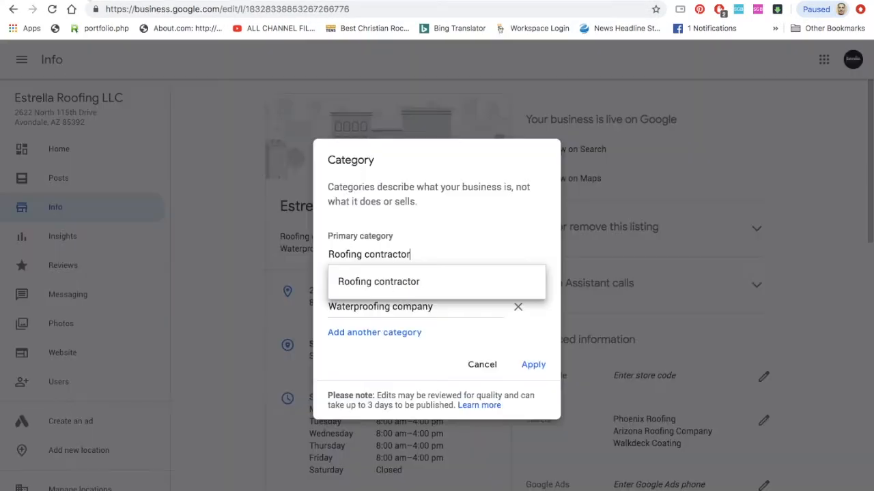
{"action": "left_click", "coordinate": [432, 368]}
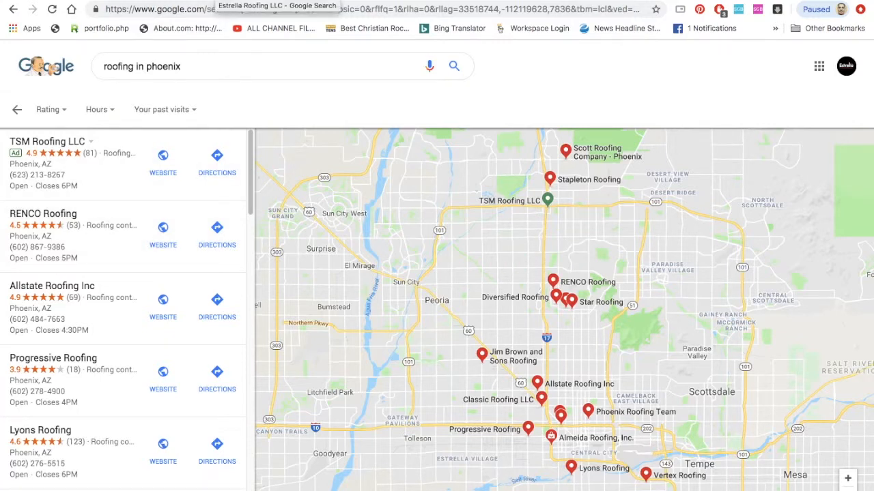
{"action": "left_click", "coordinate": [216, 1]}
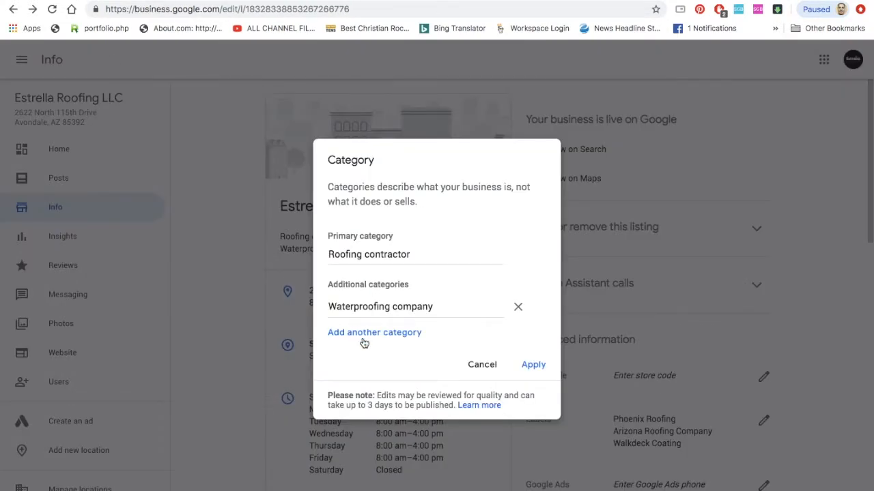
{"action": "left_click", "coordinate": [481, 366]}
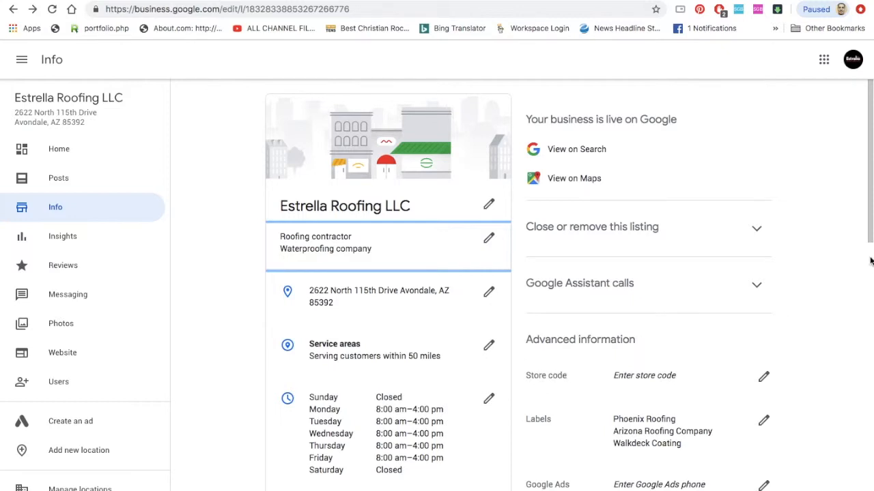
Step: Open the business location details, review the address fields and map pin, and cancel the dialog
{"action": "scroll", "coordinate": [519, 287], "scroll_direction": "down", "scroll_amount": 6}
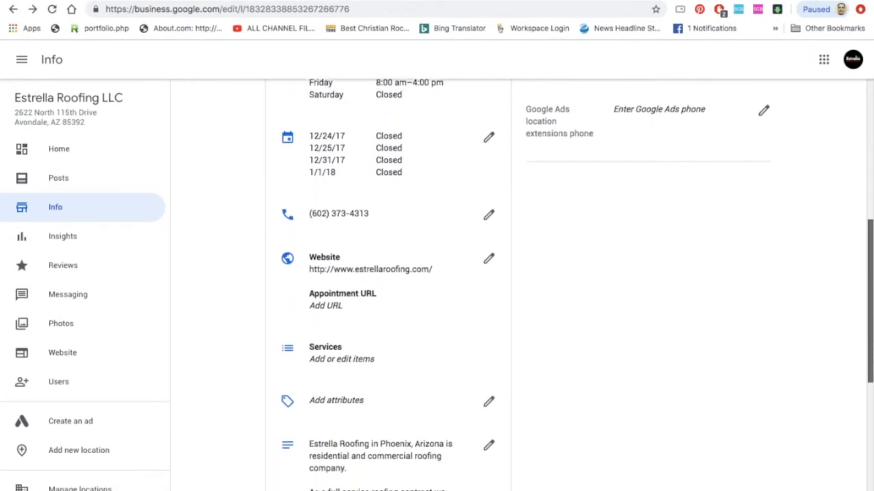
{"action": "scroll", "coordinate": [490, 292], "scroll_direction": "up", "scroll_amount": 6}
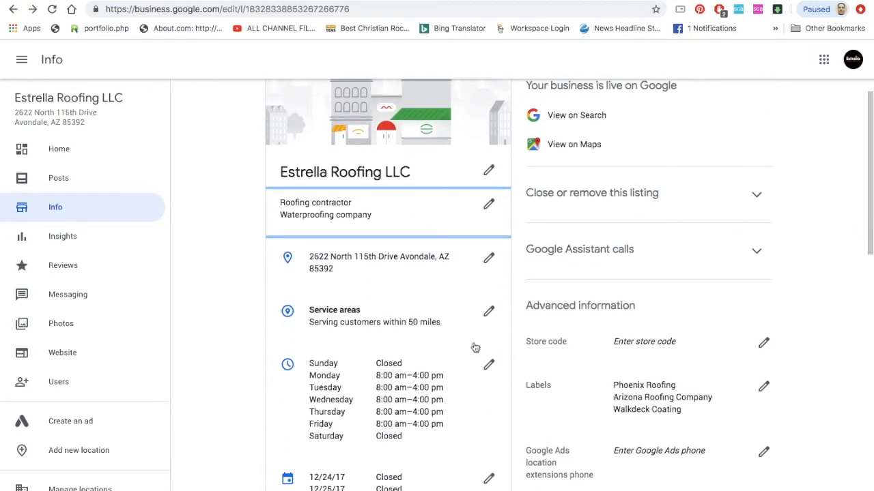
{"action": "left_click", "coordinate": [488, 258]}
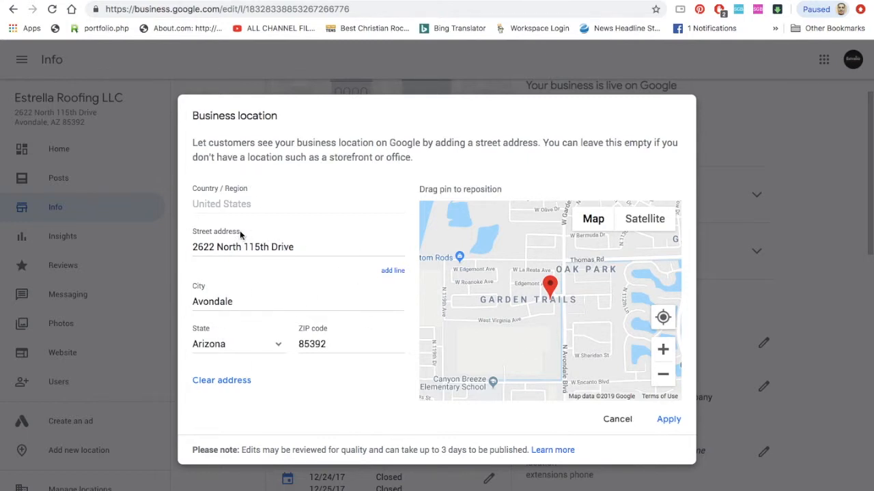
{"action": "left_click", "coordinate": [616, 420]}
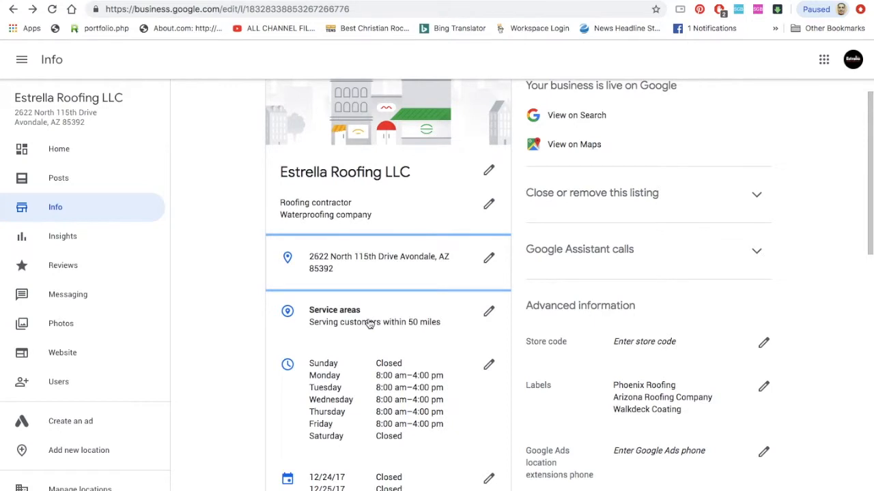
Step: Open the service area settings, inspect the entry for adding cities or postal codes, and cancel the dialog
{"action": "left_click", "coordinate": [490, 316]}
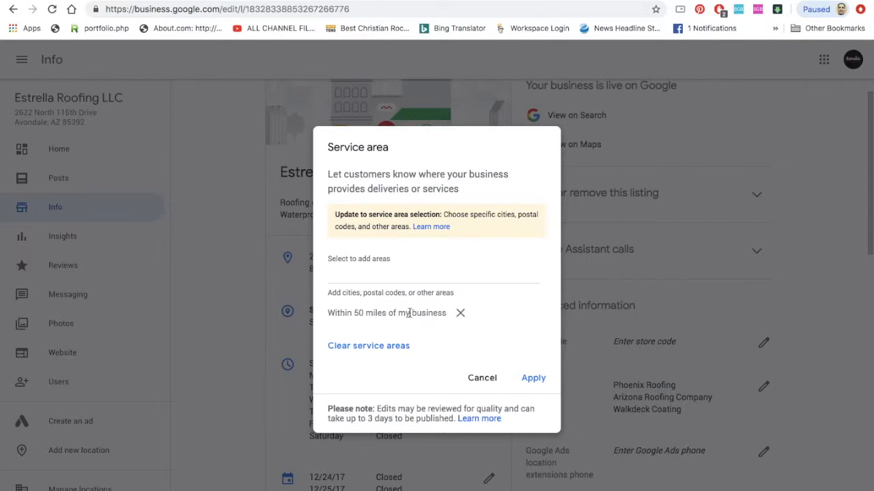
{"action": "left_click", "coordinate": [392, 280]}
{"action": "left_click", "coordinate": [491, 380]}
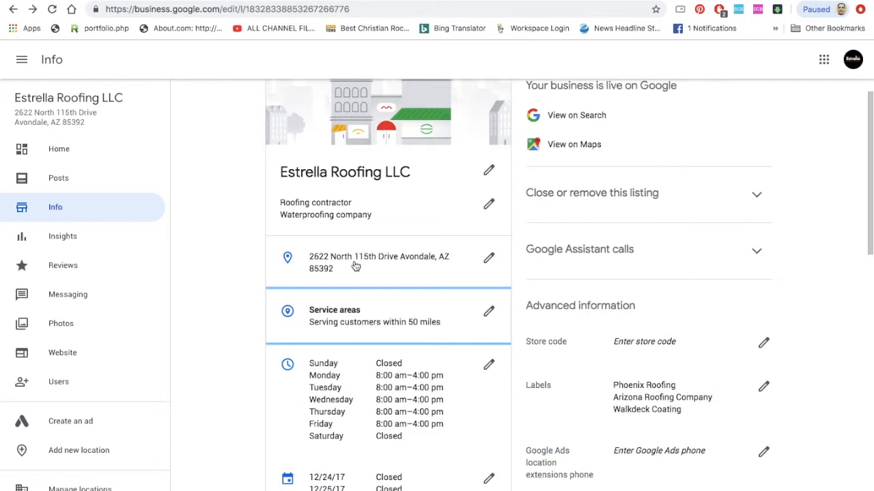
Step: Look through the listing's service area, opening hours, special hours, contact details, services and business description
{"action": "scroll", "coordinate": [367, 264], "scroll_direction": "down", "scroll_amount": 10}
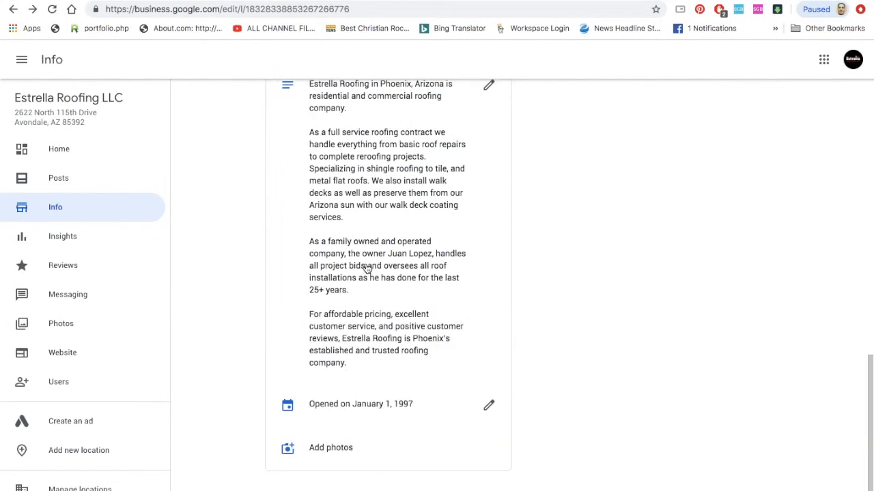
{"action": "scroll", "coordinate": [410, 331], "scroll_direction": "up", "scroll_amount": 10}
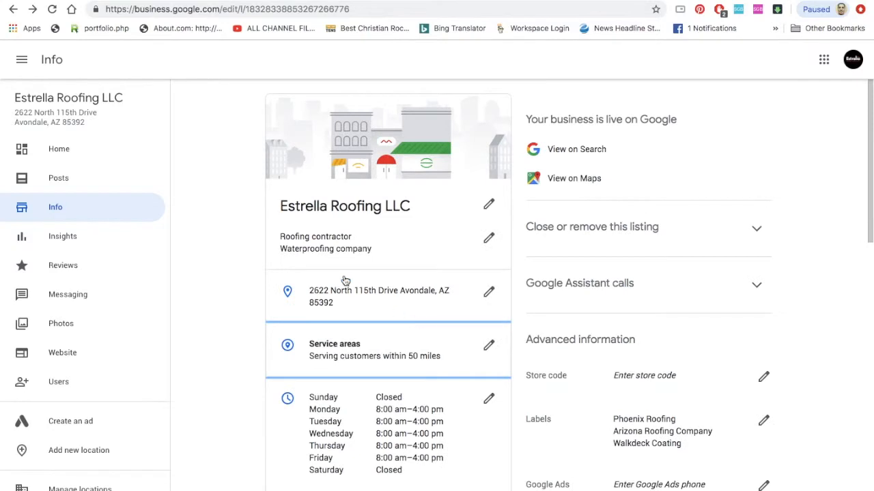
{"action": "scroll", "coordinate": [364, 292], "scroll_direction": "down", "scroll_amount": 8}
{"action": "scroll", "coordinate": [357, 307], "scroll_direction": "up", "scroll_amount": 6}
{"action": "scroll", "coordinate": [356, 309], "scroll_direction": "down", "scroll_amount": 8}
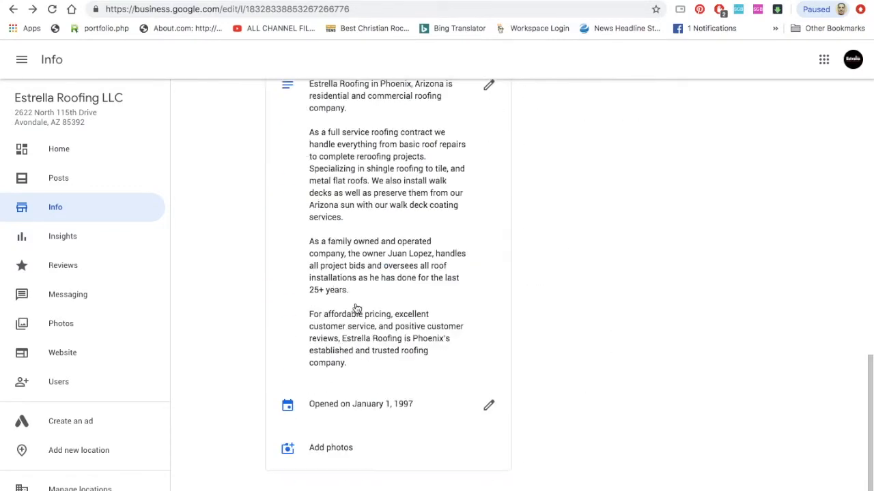
{"action": "scroll", "coordinate": [358, 319], "scroll_direction": "up", "scroll_amount": 3}
{"action": "scroll", "coordinate": [356, 314], "scroll_direction": "up", "scroll_amount": 4}
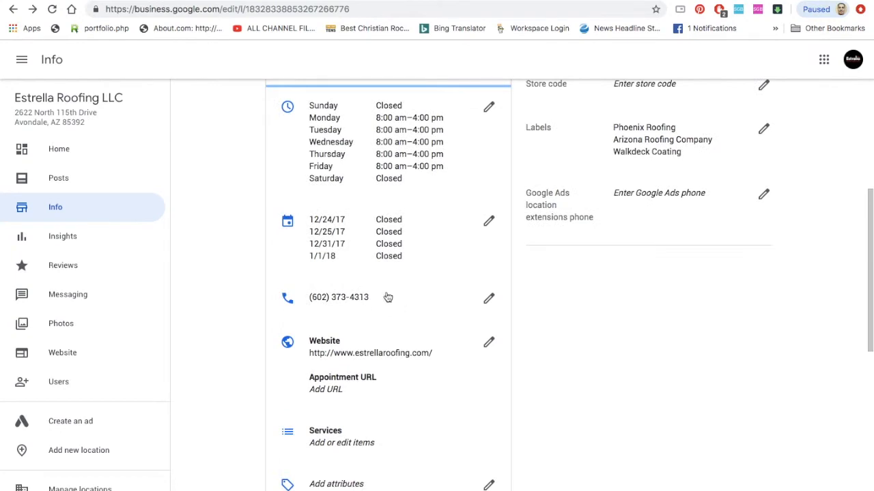
{"action": "scroll", "coordinate": [401, 312], "scroll_direction": "up", "scroll_amount": 5}
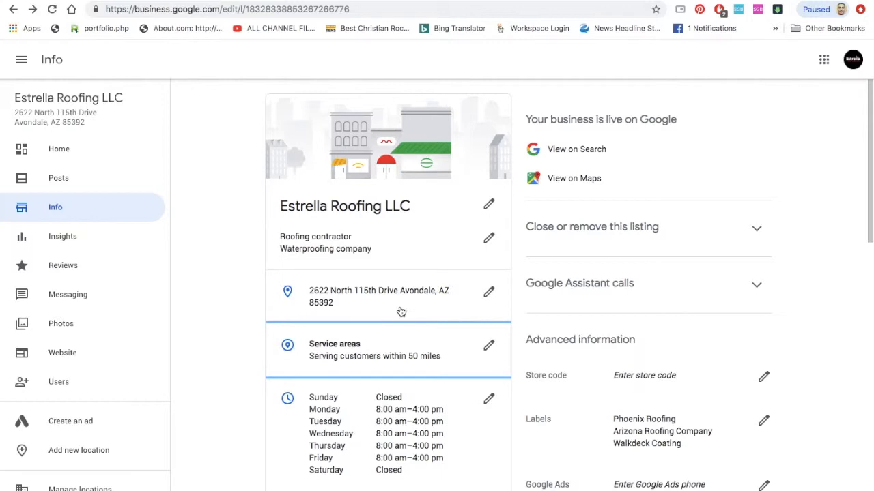
{"action": "scroll", "coordinate": [421, 368], "scroll_direction": "down", "scroll_amount": 2}
{"action": "scroll", "coordinate": [421, 368], "scroll_direction": "down", "scroll_amount": 4}
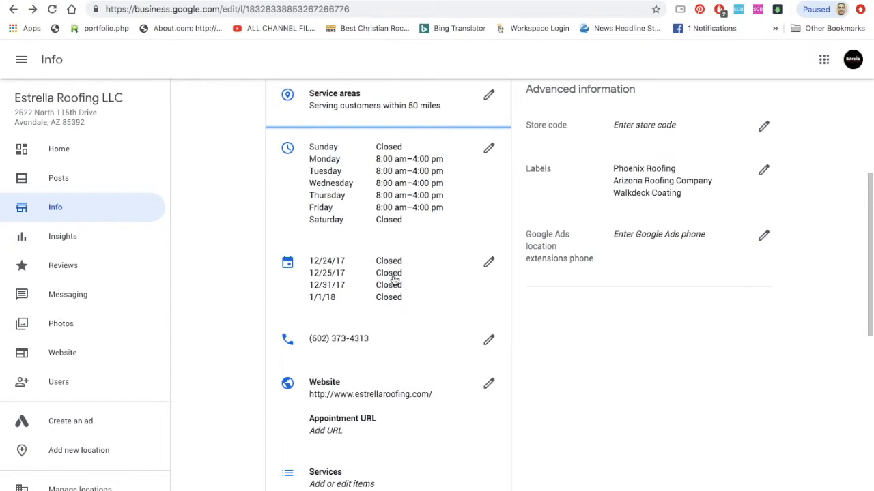
{"action": "scroll", "coordinate": [406, 314], "scroll_direction": "down", "scroll_amount": 5}
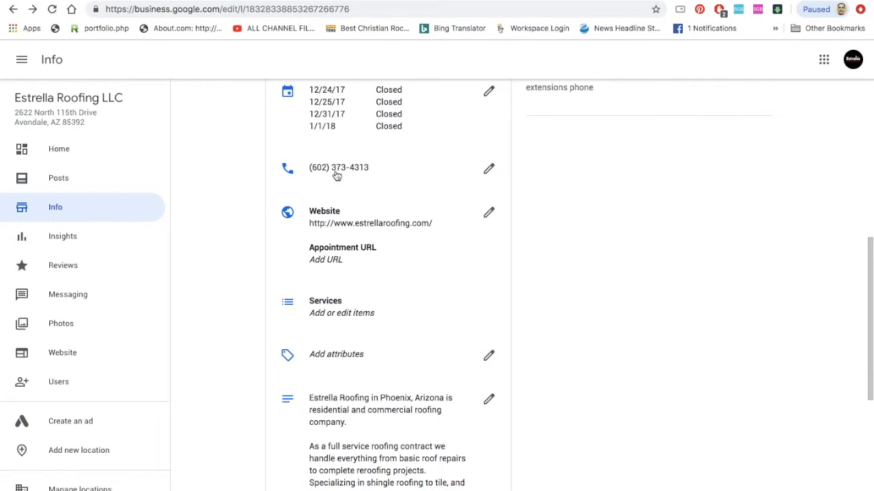
Step: Open the phone number settings, bring up an additional phone entry, and cancel the dialog
{"action": "left_click", "coordinate": [488, 169]}
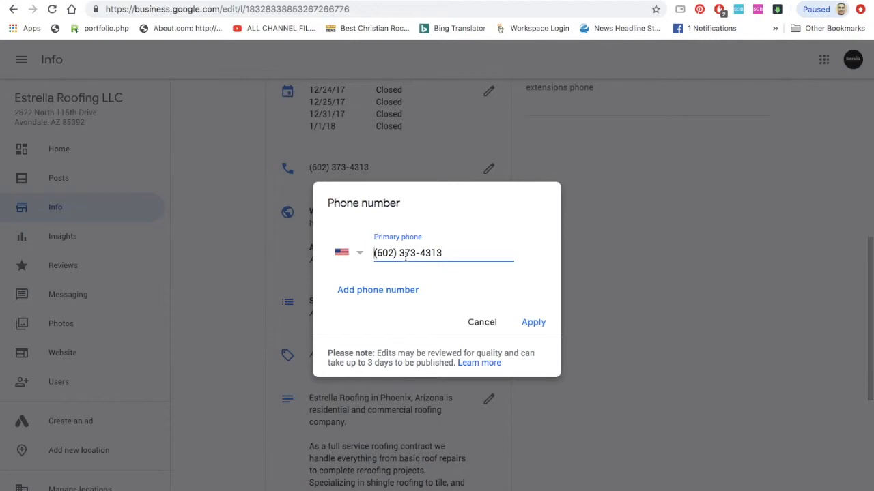
{"action": "left_click", "coordinate": [378, 290]}
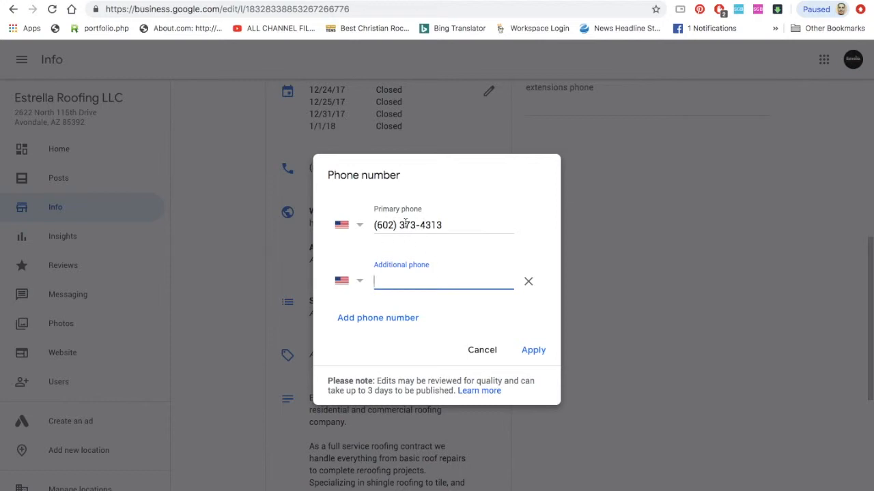
{"action": "left_click", "coordinate": [478, 350]}
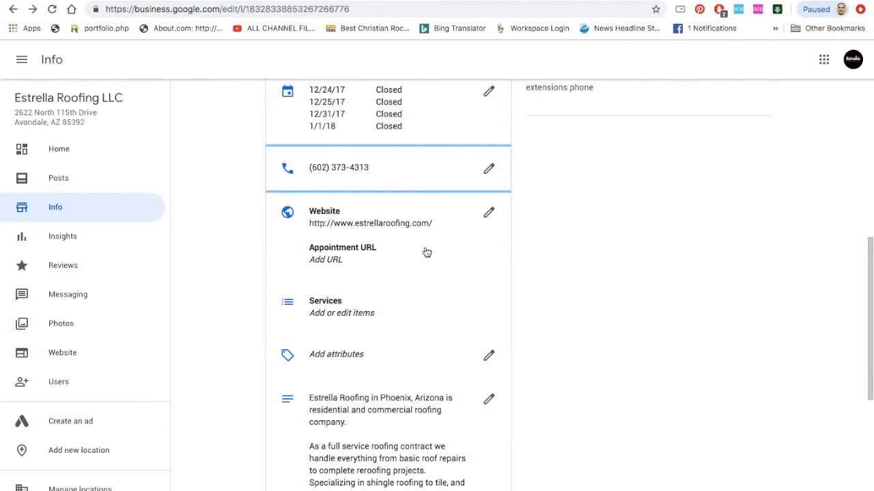
Step: Open the listing's URL settings, review the website and appointment URL fields, and cancel the dialog
{"action": "left_click", "coordinate": [490, 214]}
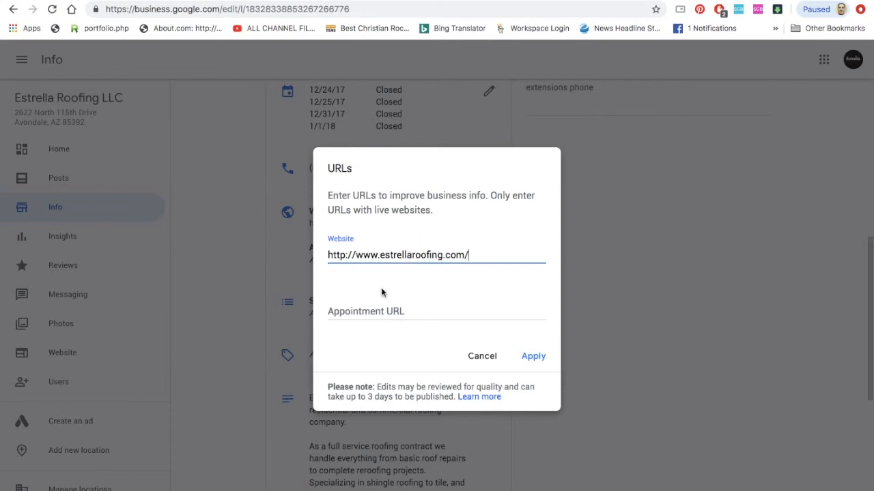
{"action": "left_click", "coordinate": [382, 309]}
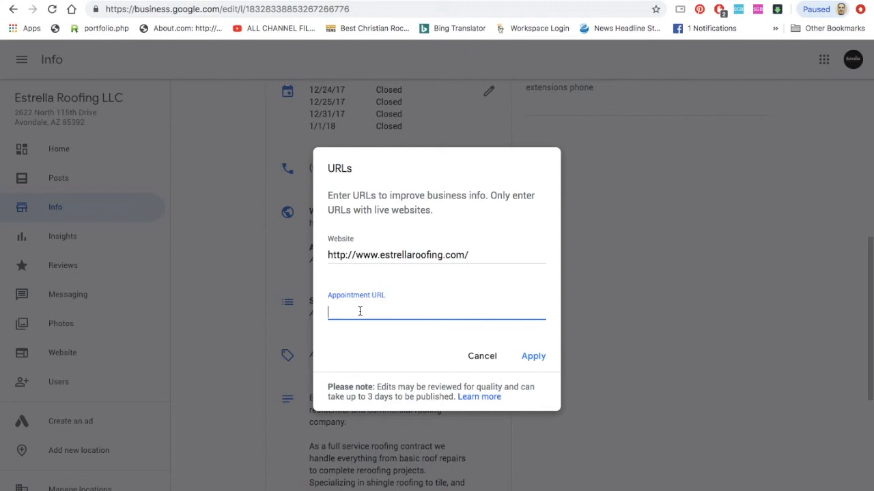
{"action": "left_click", "coordinate": [480, 360]}
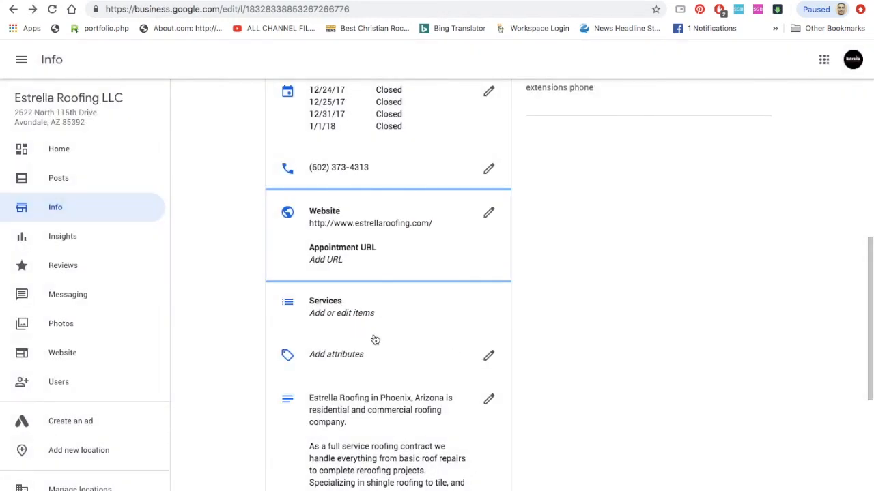
Step: Open the attributes settings, review the Veteran-Led and Women-Led highlights, and cancel the dialog
{"action": "scroll", "coordinate": [374, 339], "scroll_direction": "down", "scroll_amount": 3}
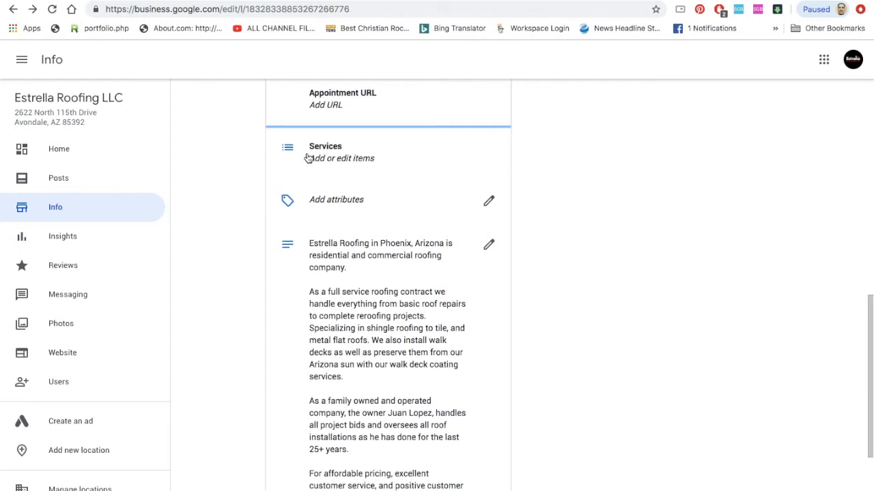
{"action": "left_click", "coordinate": [488, 202]}
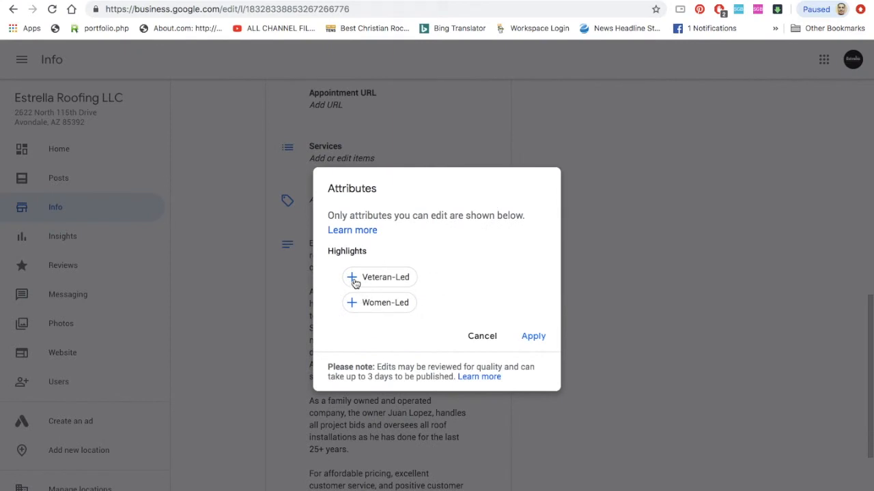
{"action": "left_click", "coordinate": [489, 337]}
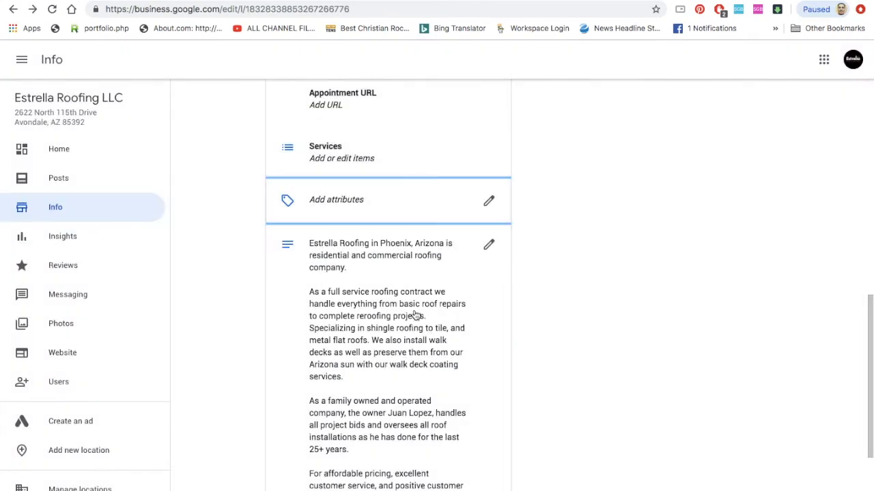
Step: Open the business description editor, read through the description text, and cancel the dialog
{"action": "scroll", "coordinate": [415, 315], "scroll_direction": "down", "scroll_amount": 3}
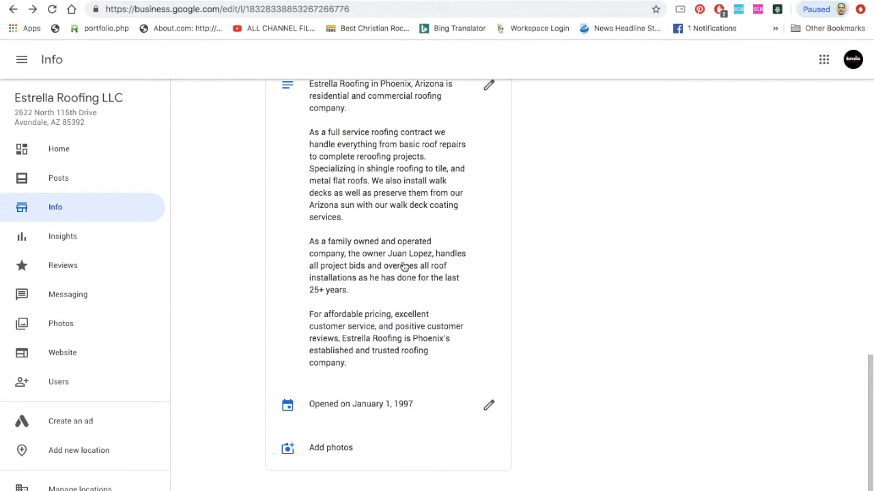
{"action": "left_click", "coordinate": [489, 86]}
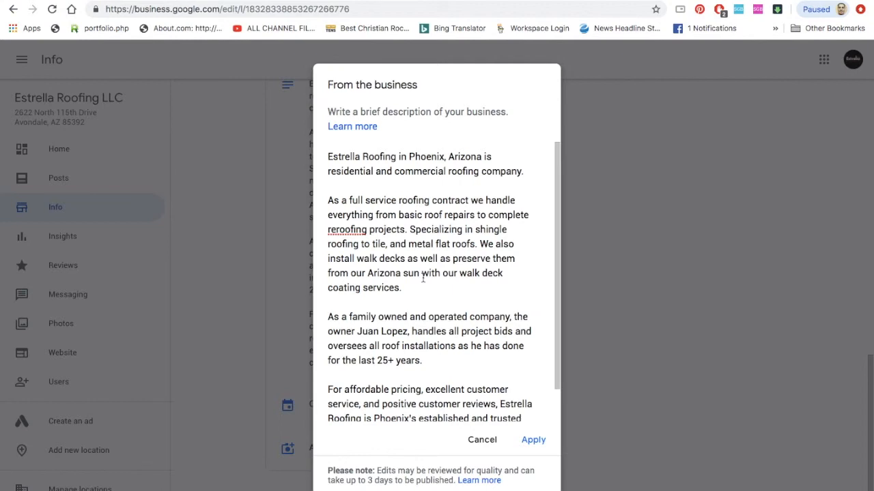
{"action": "left_click", "coordinate": [481, 441]}
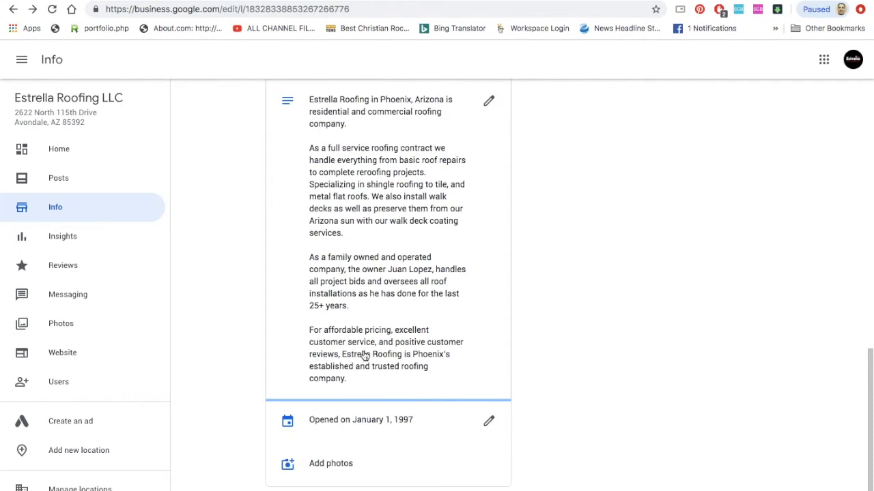
Step: Look over the whole info listing again, from the business name and categories to the opening date, and the advanced information
{"action": "scroll", "coordinate": [365, 356], "scroll_direction": "up", "scroll_amount": 10}
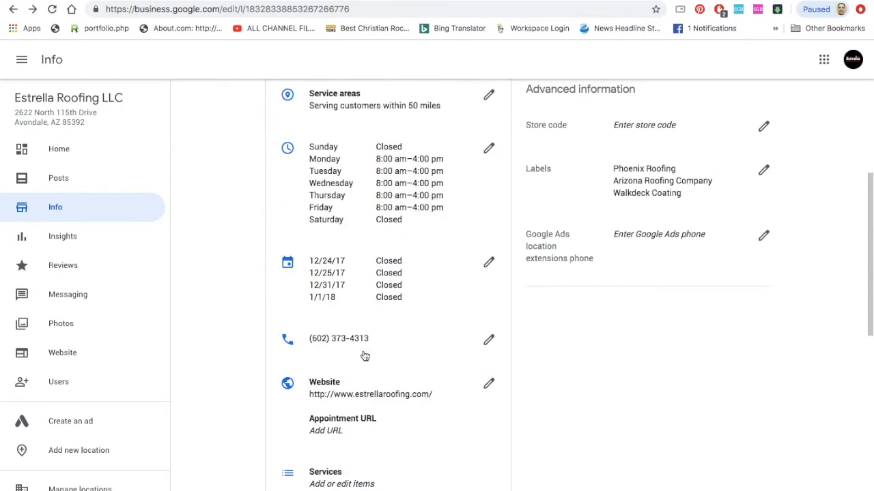
{"action": "scroll", "coordinate": [365, 356], "scroll_direction": "up", "scroll_amount": 4}
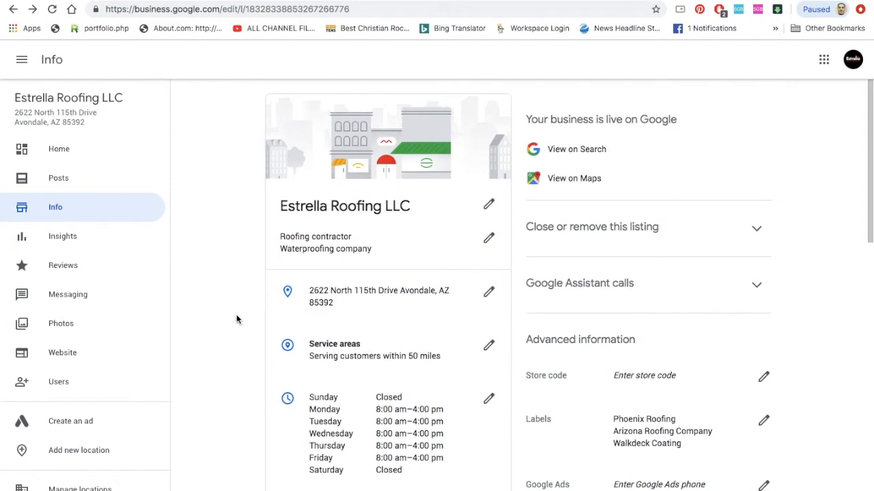
{"action": "scroll", "coordinate": [236, 314], "scroll_direction": "down", "scroll_amount": 15}
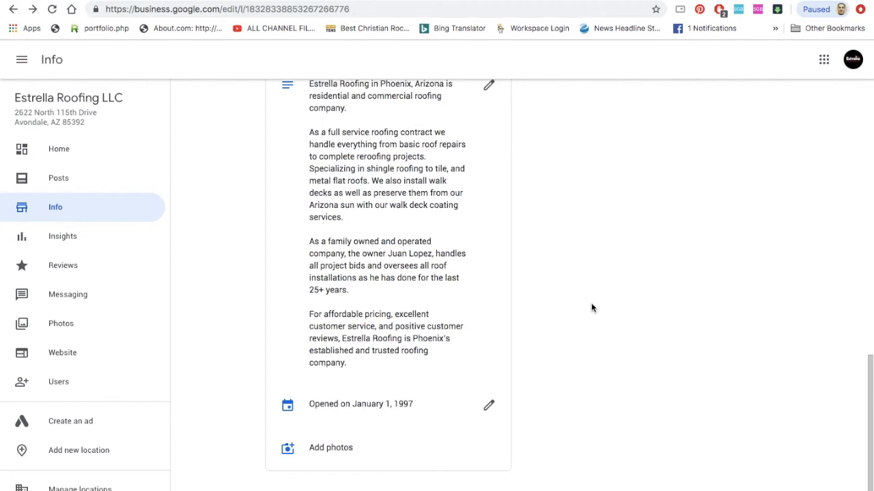
{"action": "scroll", "coordinate": [604, 297], "scroll_direction": "up", "scroll_amount": 15}
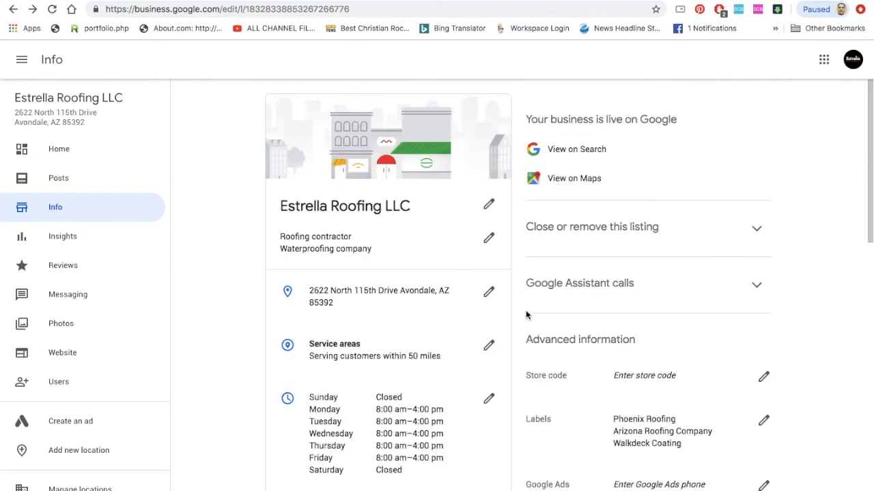
{"action": "scroll", "coordinate": [525, 315], "scroll_direction": "down", "scroll_amount": 1}
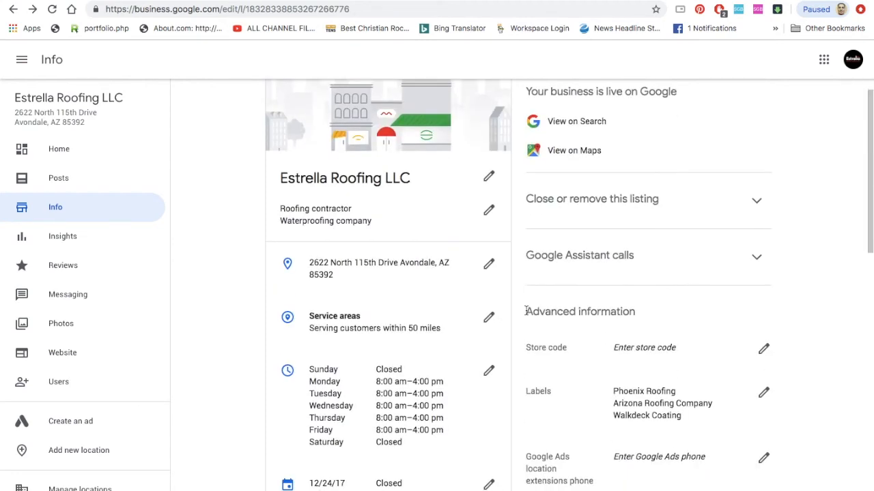